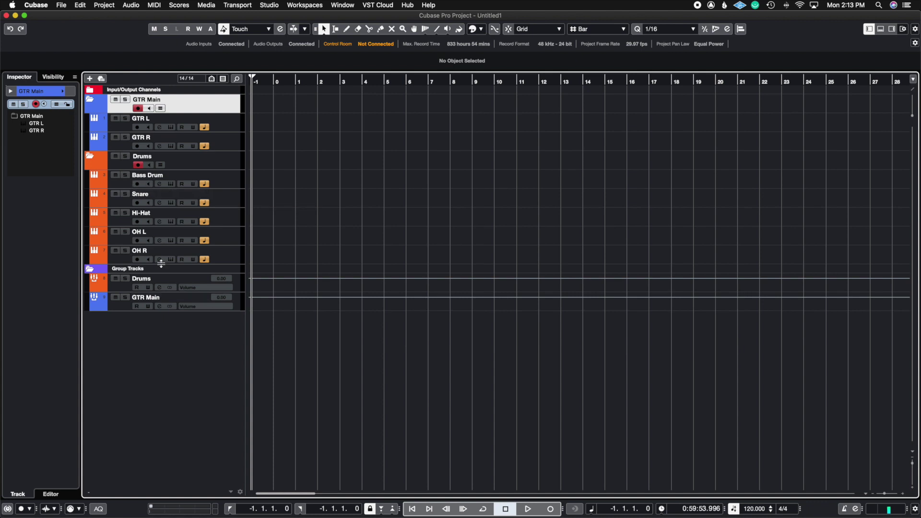
# Step: Open the Export Audio Mixdown dialog from the File > Export menu
pyautogui.click(62, 6)
pyautogui.moveTo(130, 136)
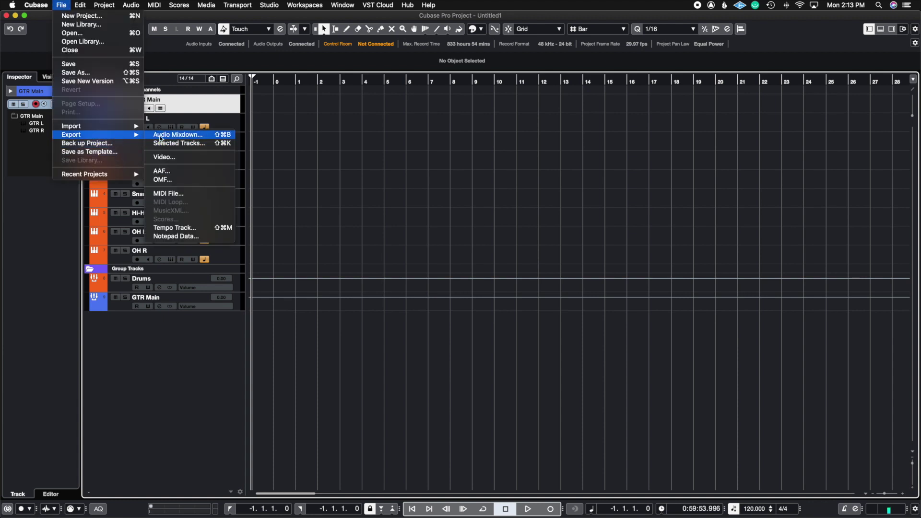
pyautogui.click(173, 135)
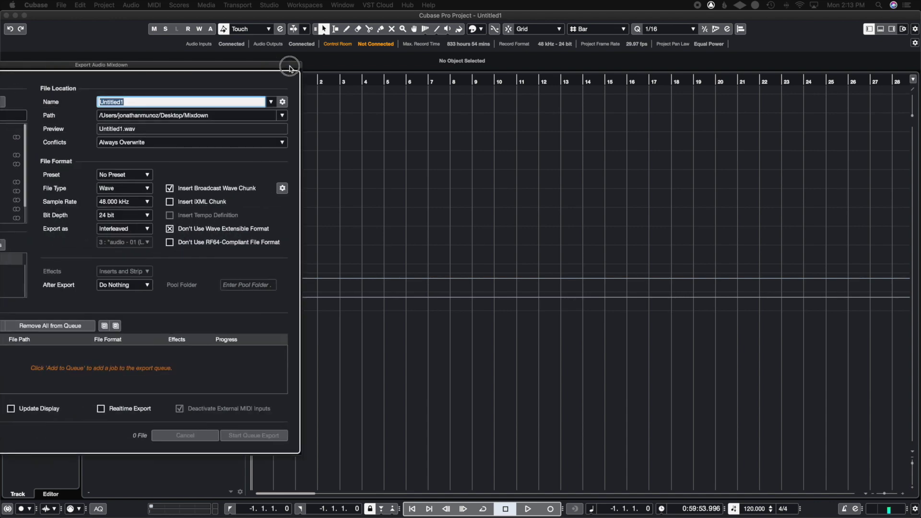
# Step: Center and enlarge the export dialog to show more channels, and collapse the Export Queue section
pyautogui.moveTo(288, 66); pyautogui.dragTo(650, 50)
pyautogui.moveTo(520, 50); pyautogui.dragTo(518, 58)
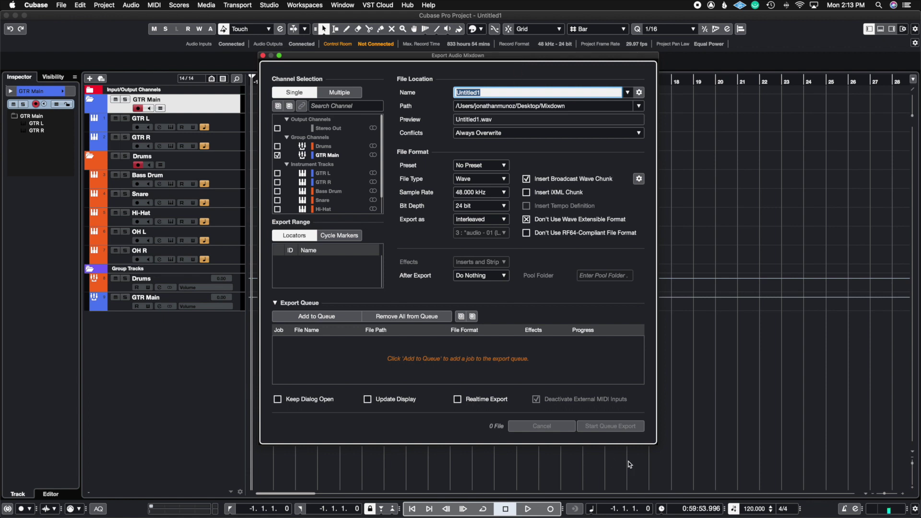
pyautogui.moveTo(652, 444); pyautogui.dragTo(652, 464)
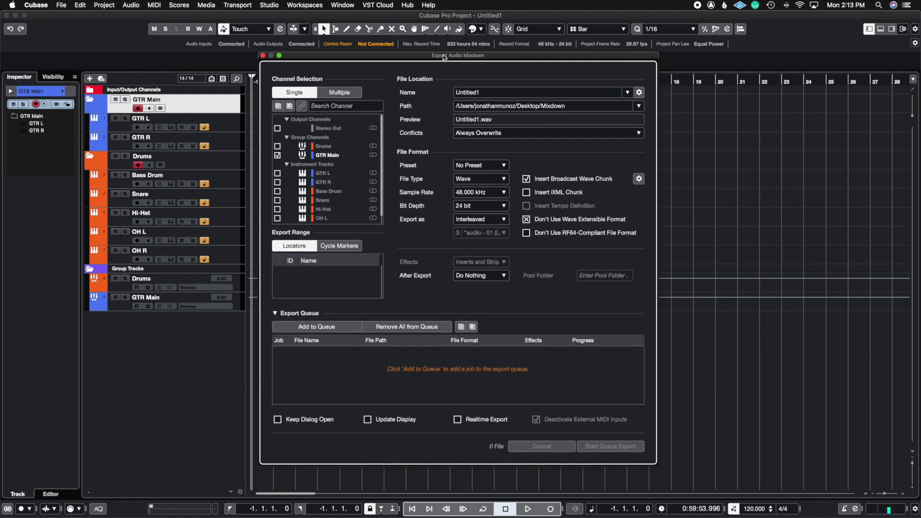
pyautogui.moveTo(434, 55); pyautogui.dragTo(433, 57)
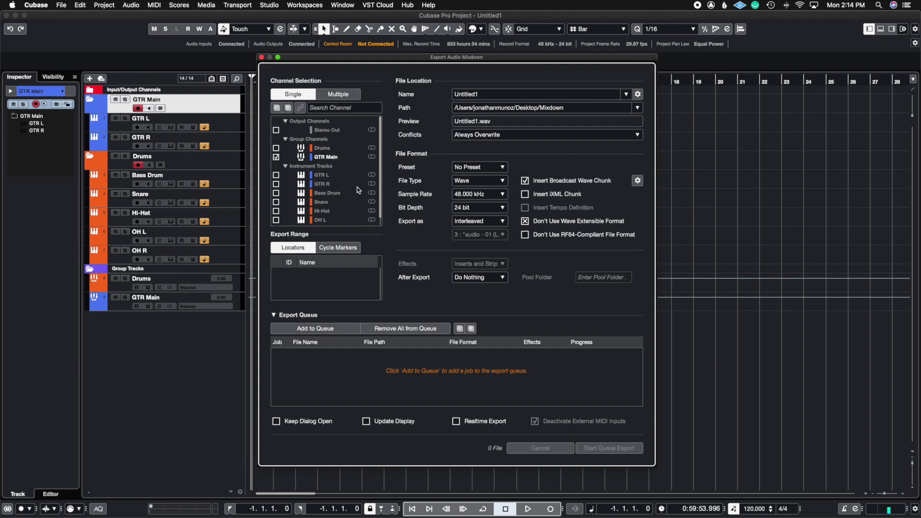
pyautogui.click(281, 315)
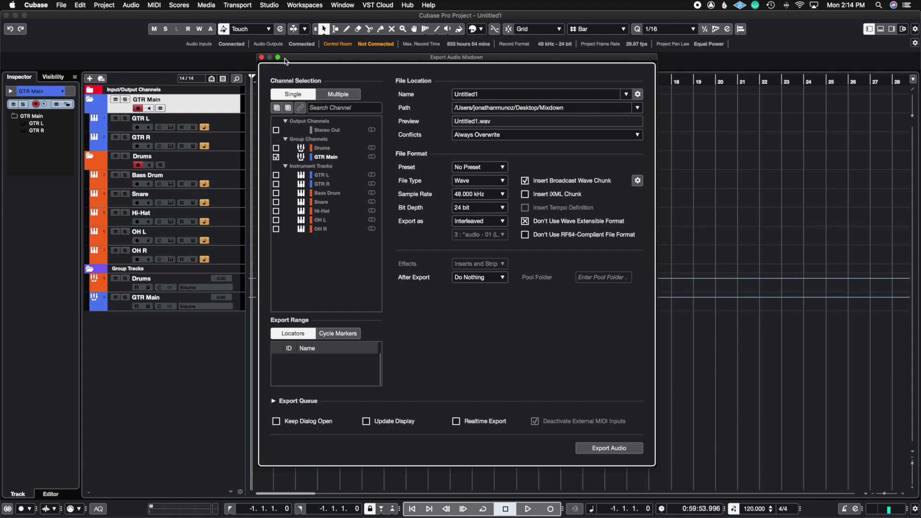
# Step: Queue Stereo Out as the first job, Untitled1.wav at 48 kHz, 24-bit Wave
pyautogui.click(276, 130)
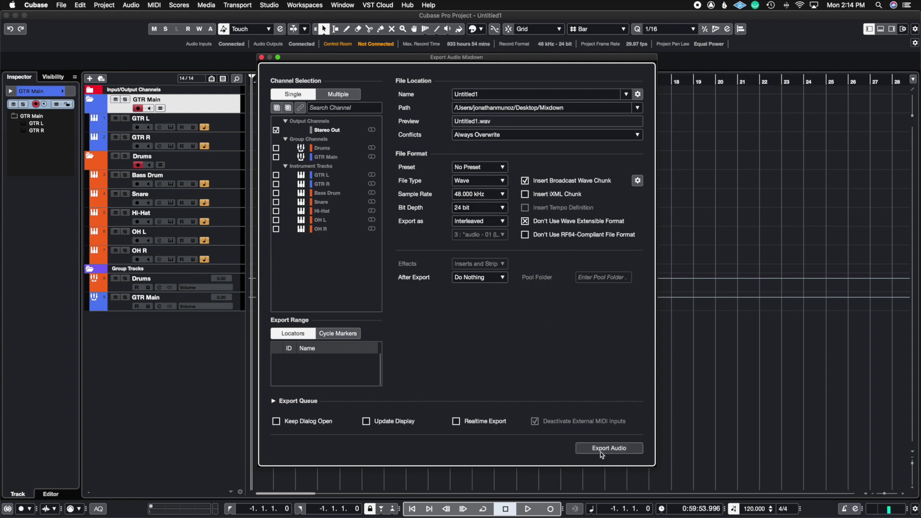
pyautogui.click(278, 401)
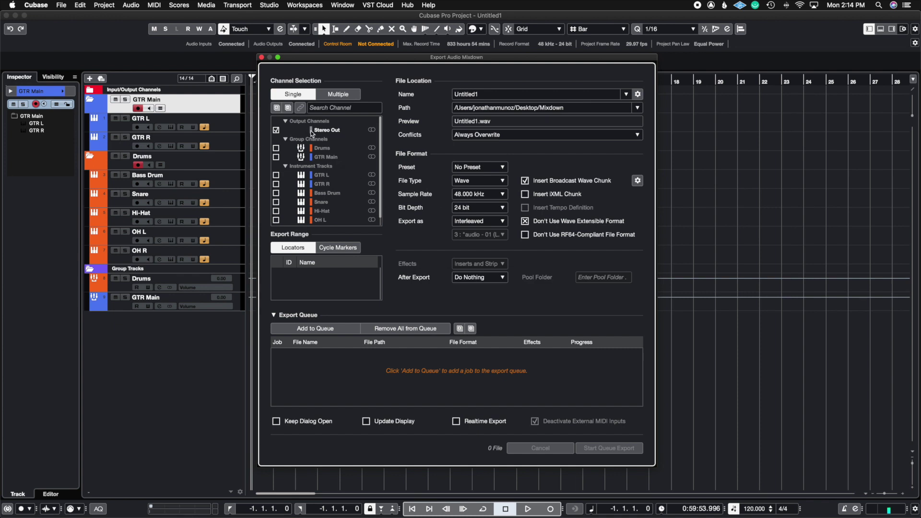
pyautogui.click(315, 329)
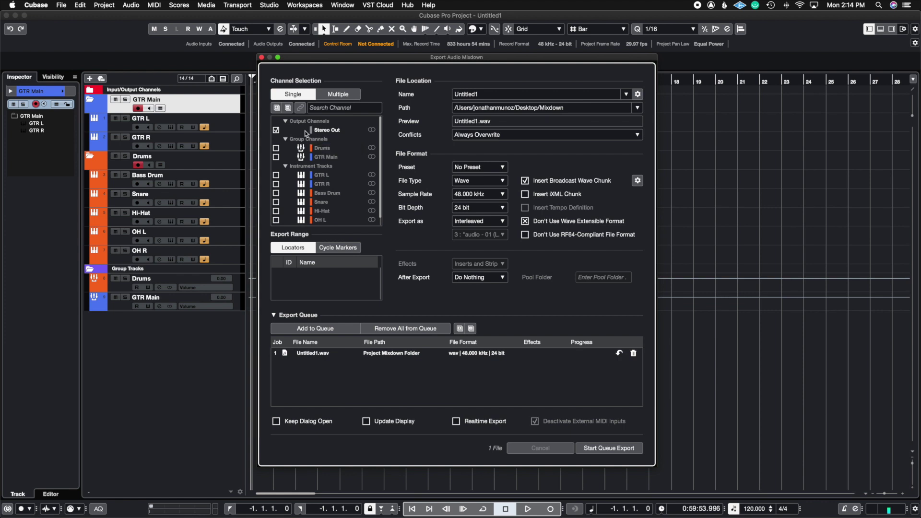
pyautogui.click(276, 148)
pyautogui.click(313, 328)
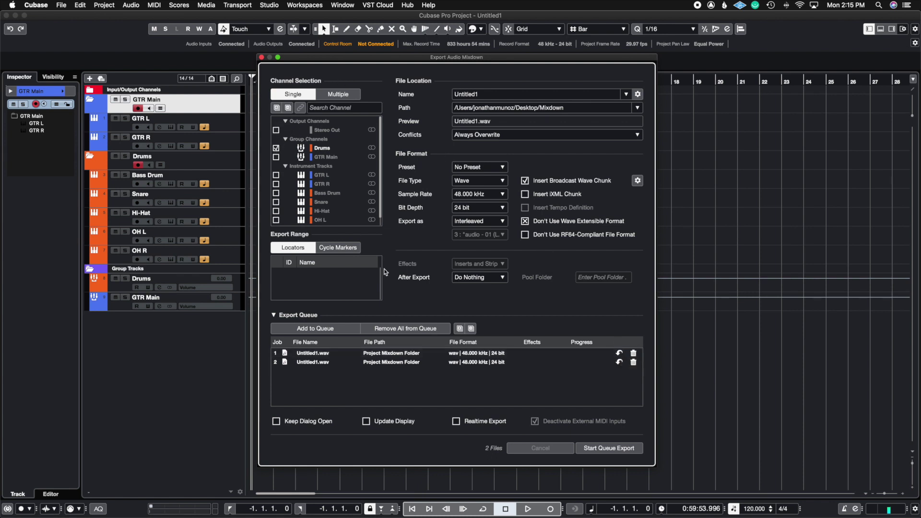
pyautogui.click(619, 354)
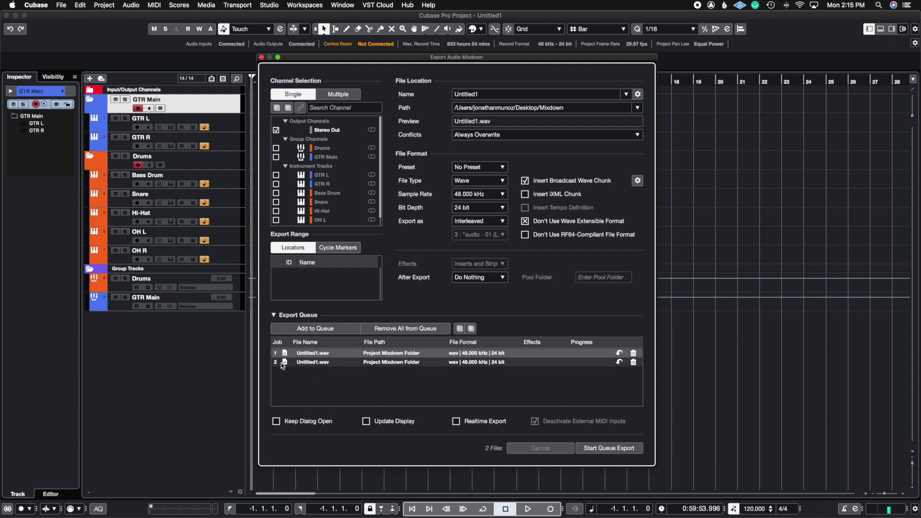
pyautogui.click(466, 95)
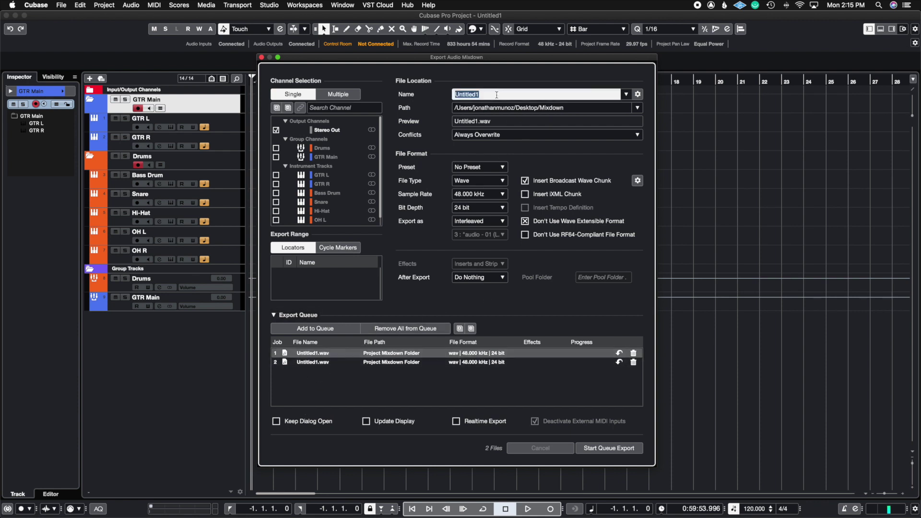
pyautogui.click(633, 362)
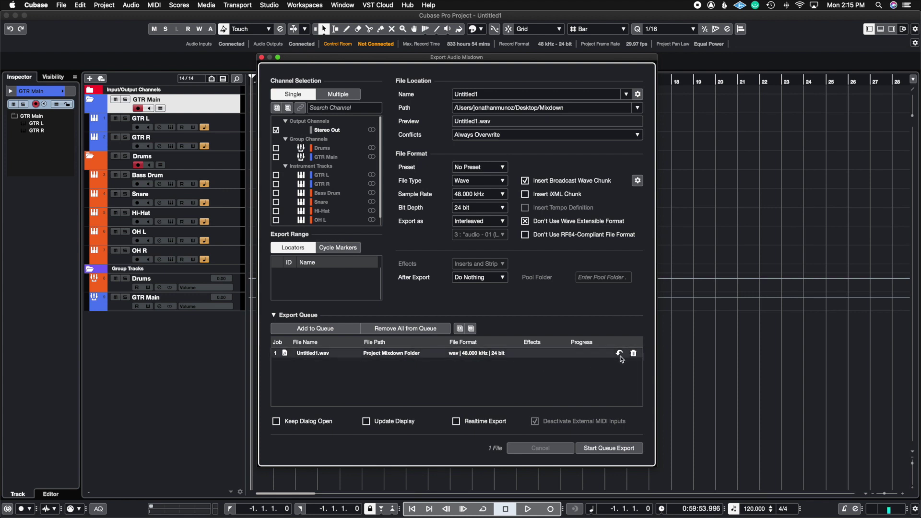
pyautogui.click(620, 354)
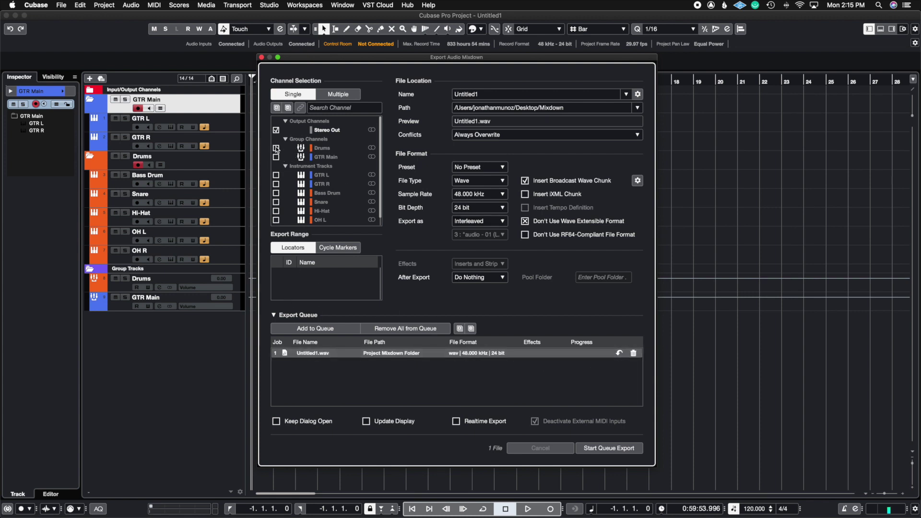
# Step: Queue a 'Drum Stem' export of the Drums group channel
pyautogui.click(276, 148)
pyautogui.doubleClick(488, 95)
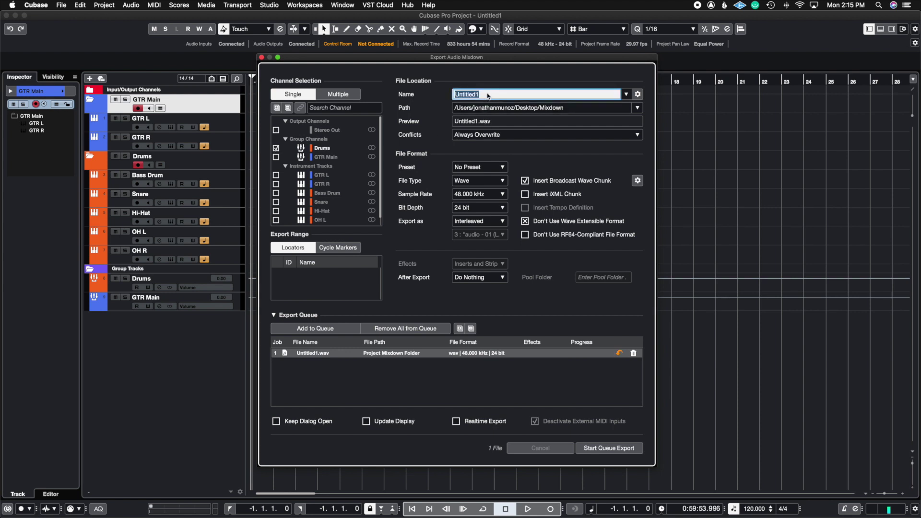
pyautogui.write('Drum Stem')
pyautogui.press('Return')
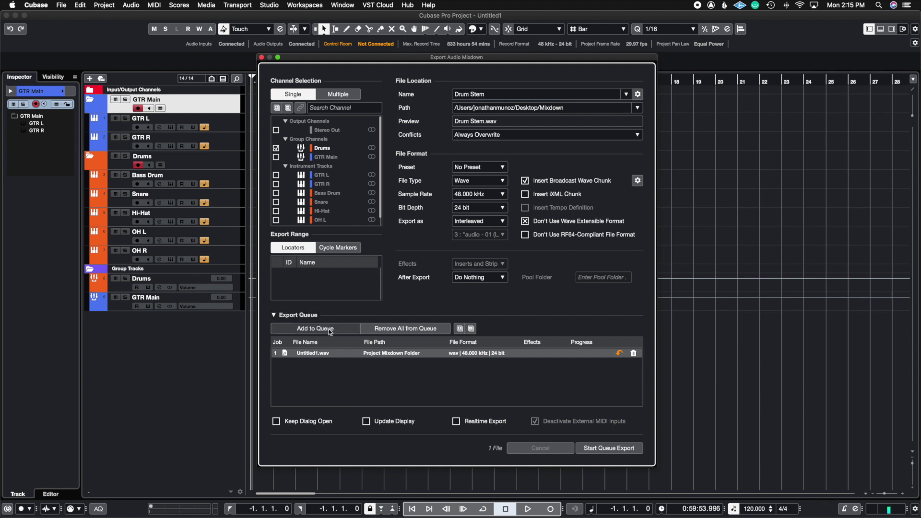
pyautogui.click(329, 329)
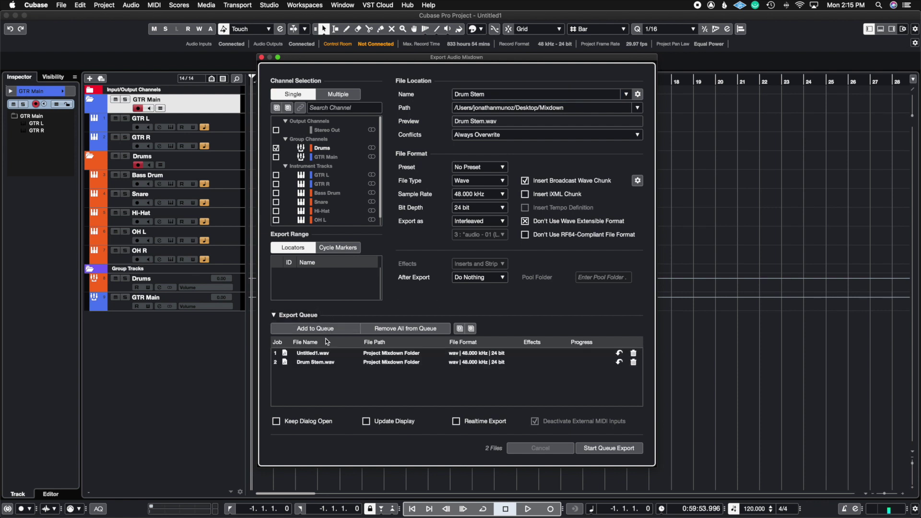
# Step: Queue a 'Guitar Stem' export of the GTR Main channel
pyautogui.click(276, 157)
pyautogui.click(478, 94)
pyautogui.doubleClick(462, 94)
pyautogui.write('Guita')
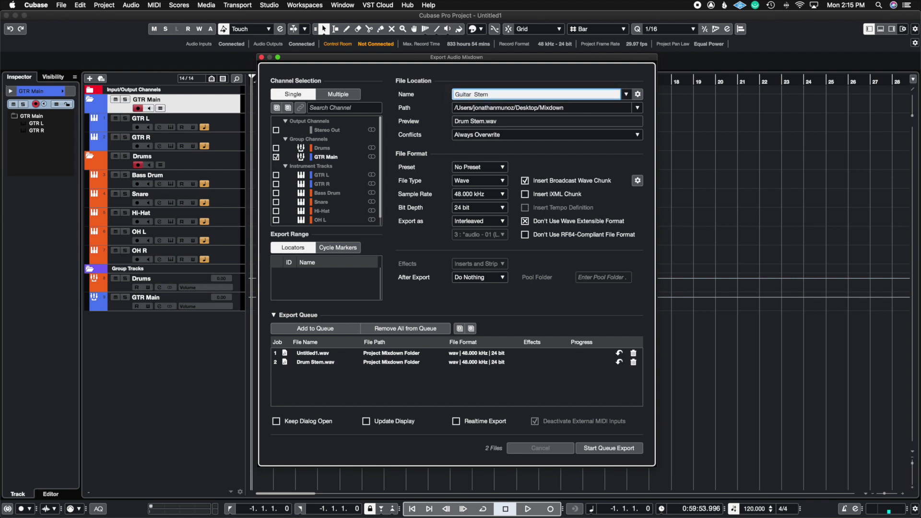
pyautogui.press('Return')
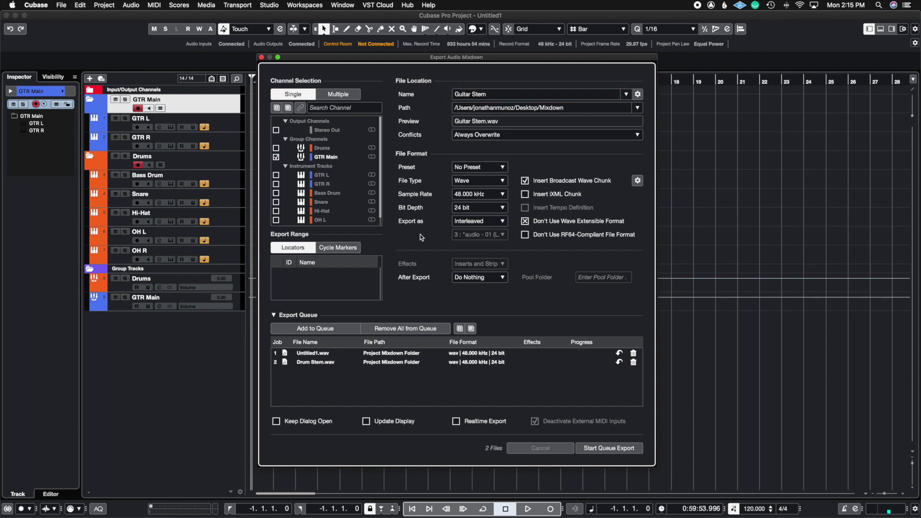
pyautogui.click(324, 327)
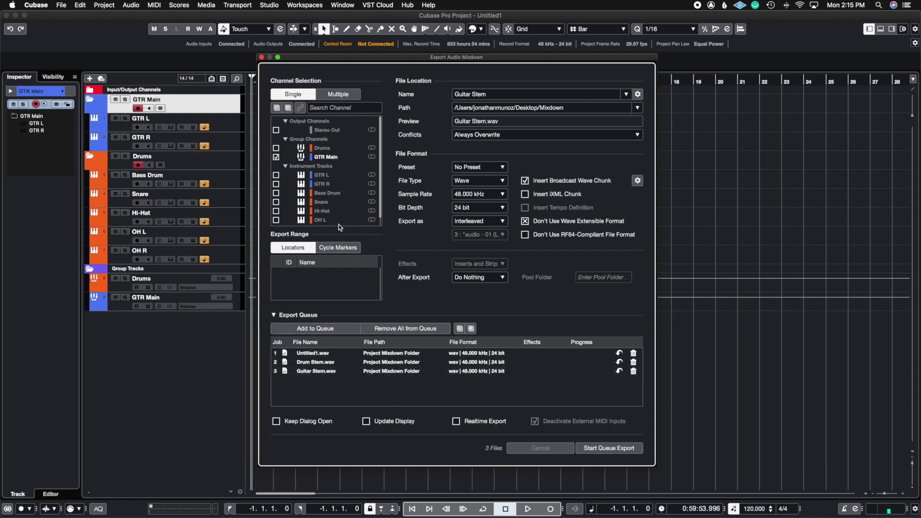
# Step: Queue a 'Bass Drum Stem' export of the Bass Drum channel
pyautogui.click(276, 193)
pyautogui.click(490, 93)
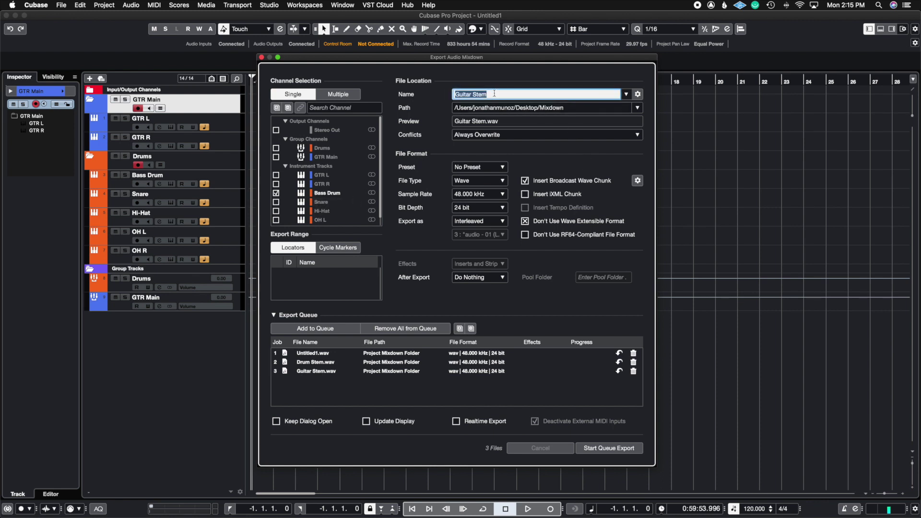
pyautogui.doubleClick(474, 94)
pyautogui.write('Bass Drum')
pyautogui.press('Return')
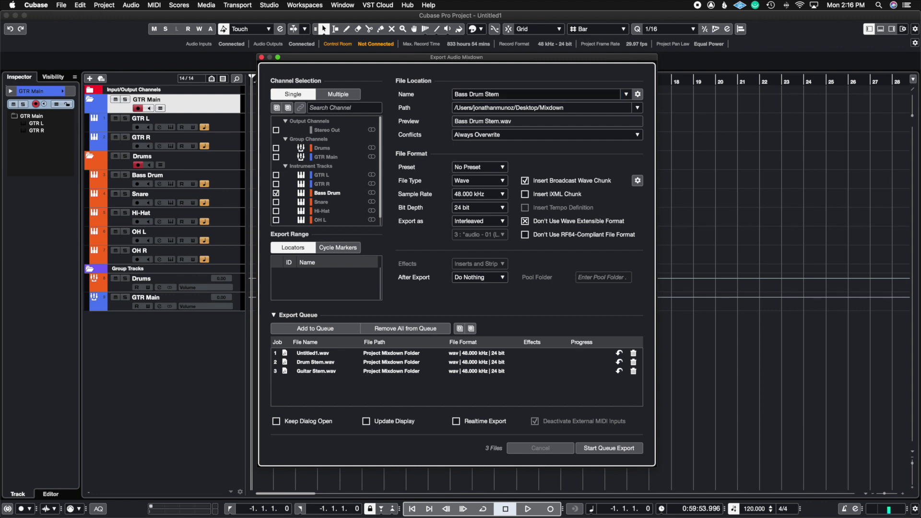
pyautogui.click(335, 331)
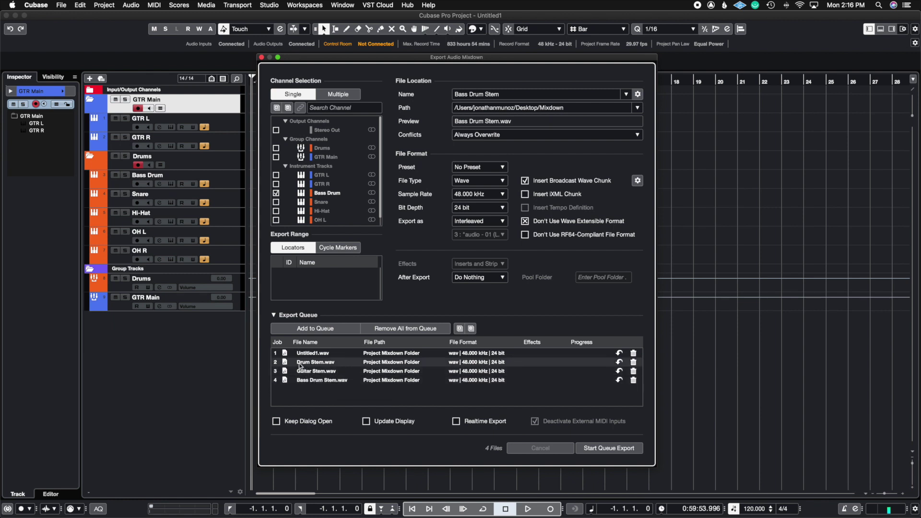
pyautogui.click(618, 362)
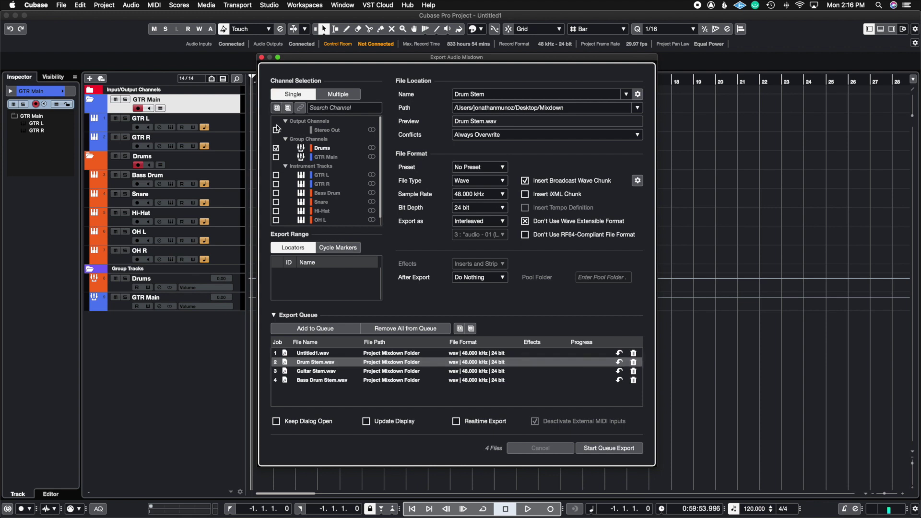
pyautogui.click(622, 371)
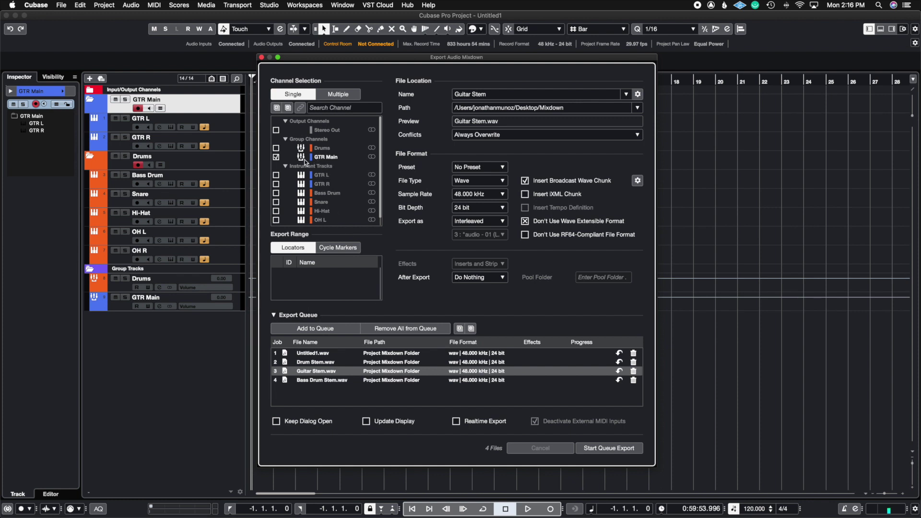
pyautogui.click(622, 380)
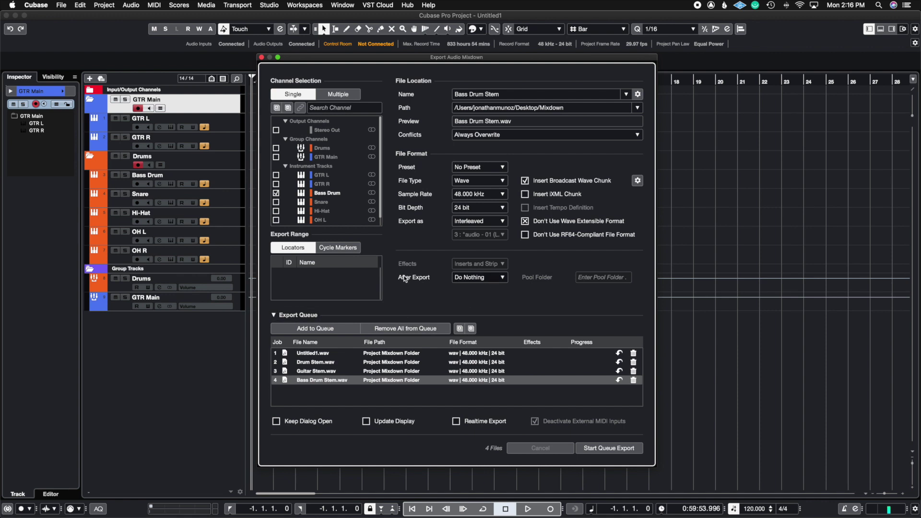
pyautogui.click(479, 277)
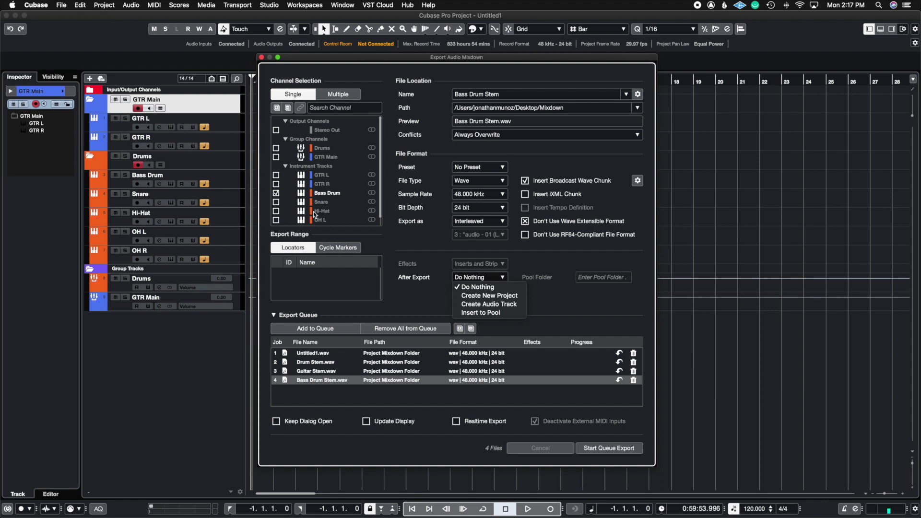
# Step: Set the After Export action to Create Audio Track
pyautogui.moveTo(435, 285); pyautogui.dragTo(482, 285)
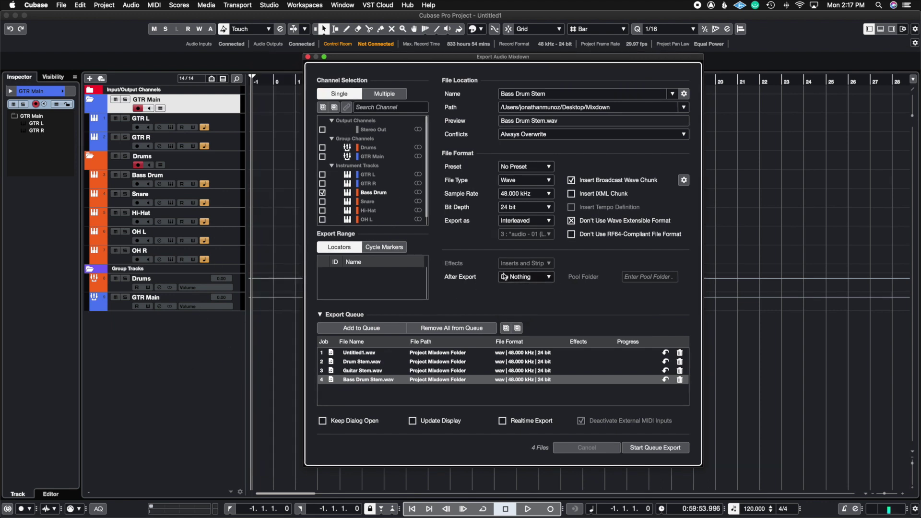
pyautogui.click(530, 282)
pyautogui.click(532, 304)
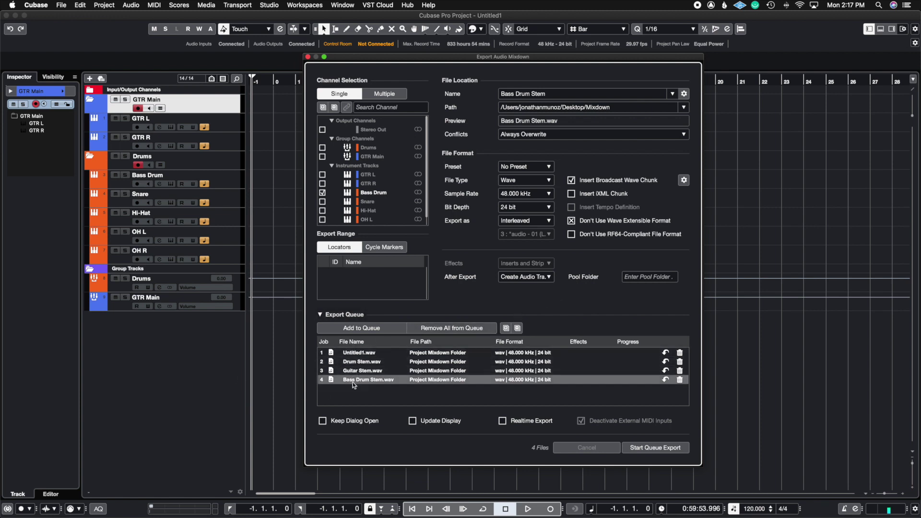
# Step: Delete the Untitled1 job and queue a 'Stereo out' export in its place
pyautogui.click(369, 355)
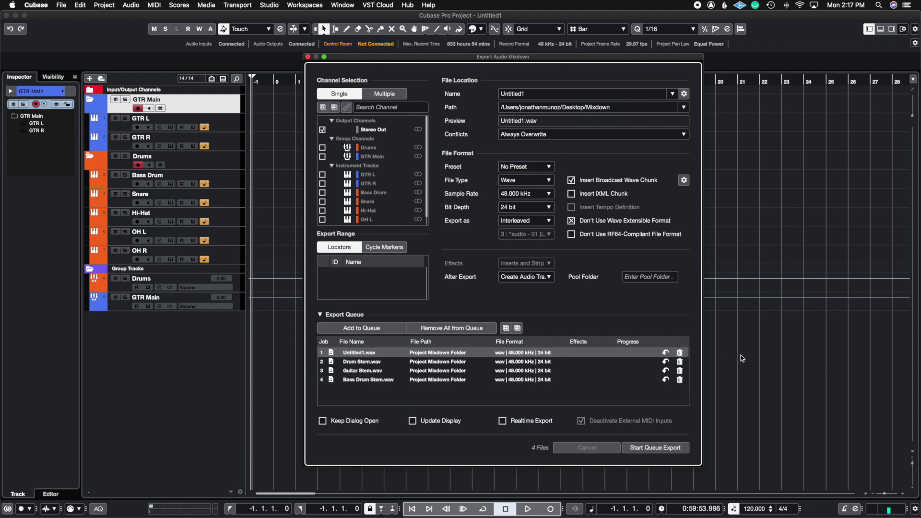
pyautogui.click(679, 353)
pyautogui.click(528, 92)
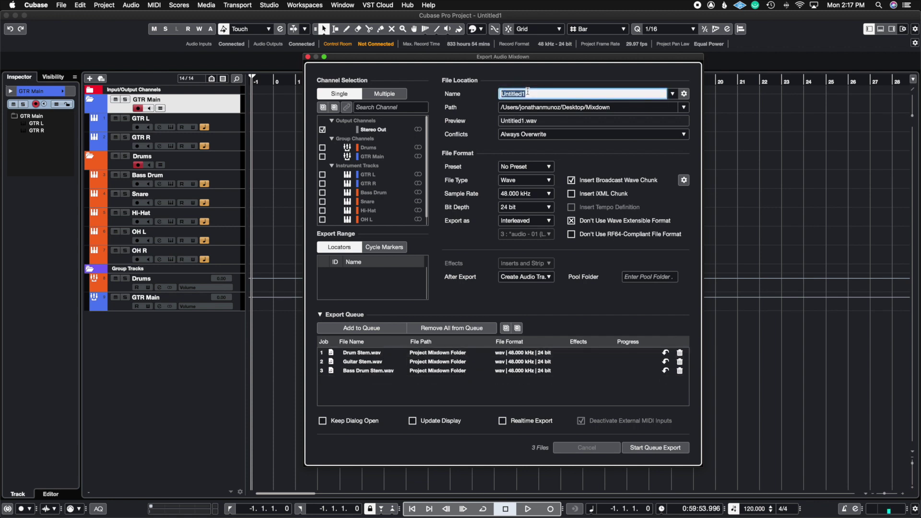
pyautogui.write('Stereo out=')
pyautogui.press('Return')
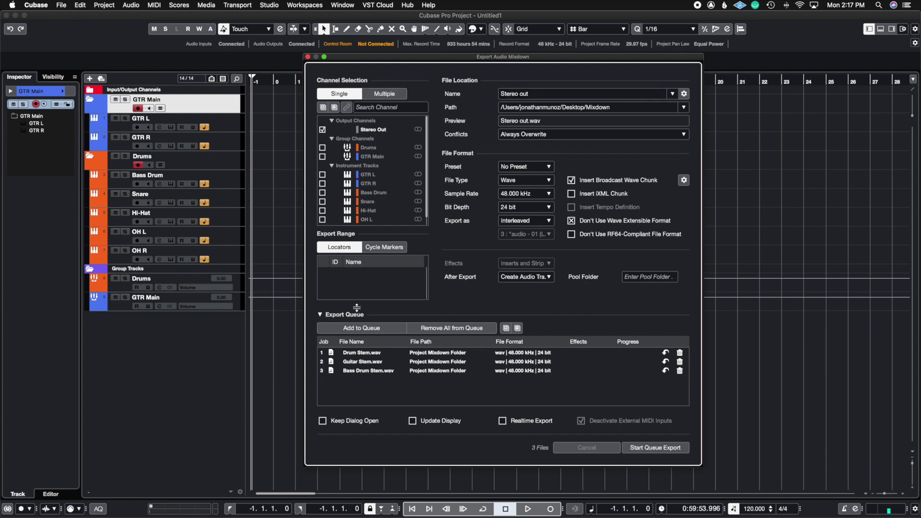
pyautogui.click(361, 327)
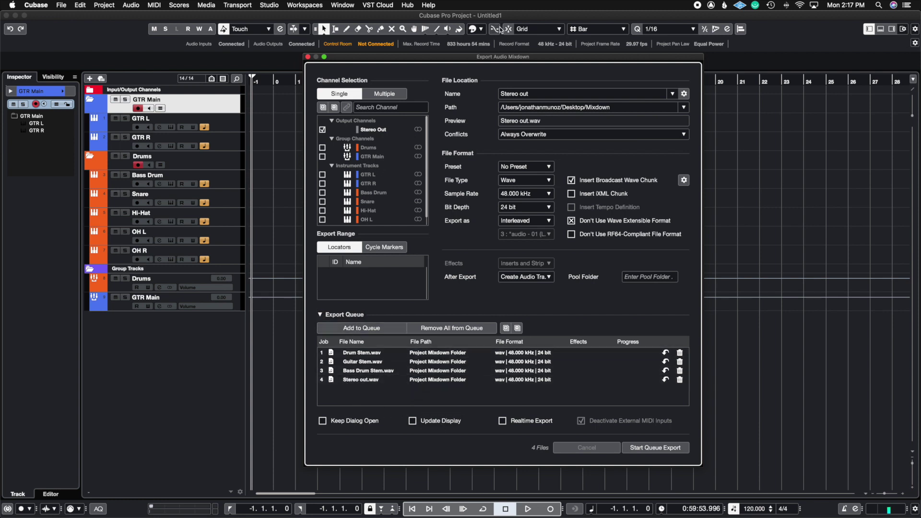
pyautogui.moveTo(499, 58); pyautogui.dragTo(571, 60)
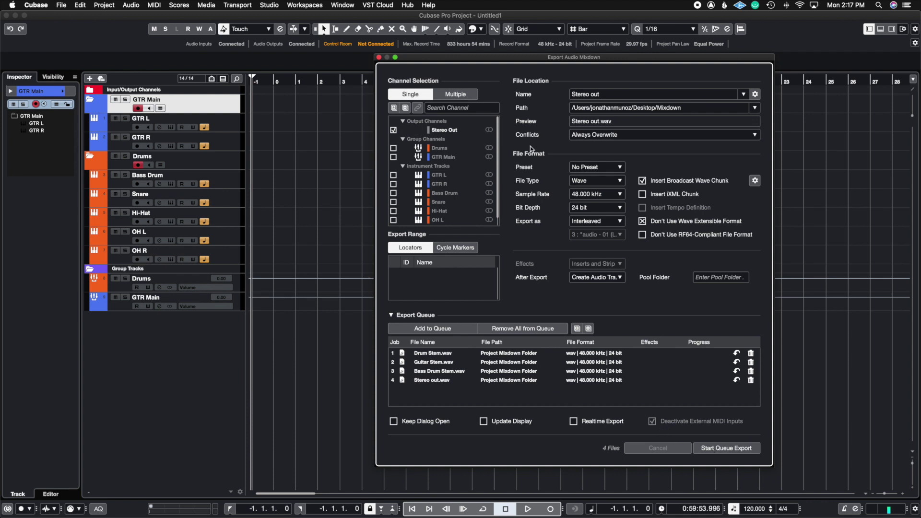
# Step: Keep Create Audio Track, set the locators from project start to bar 1, and render the queue
pyautogui.click(603, 278)
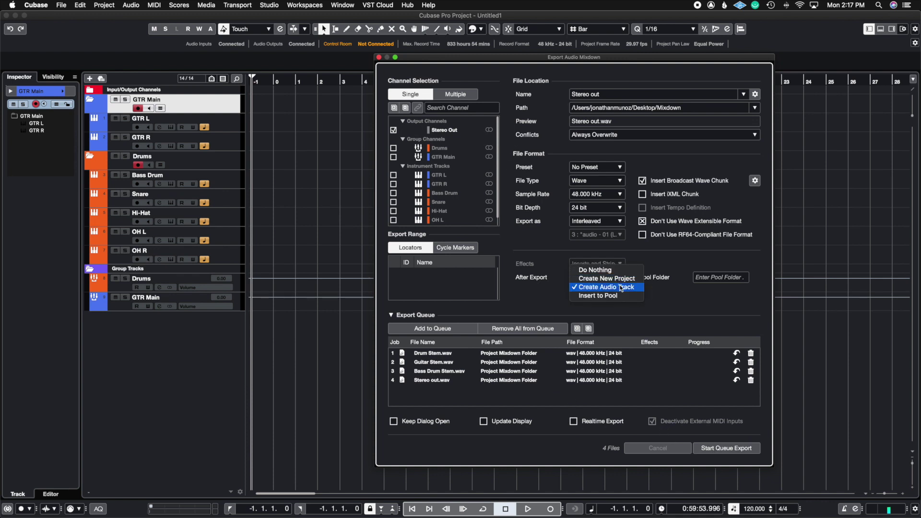
pyautogui.click(605, 283)
pyautogui.click(723, 447)
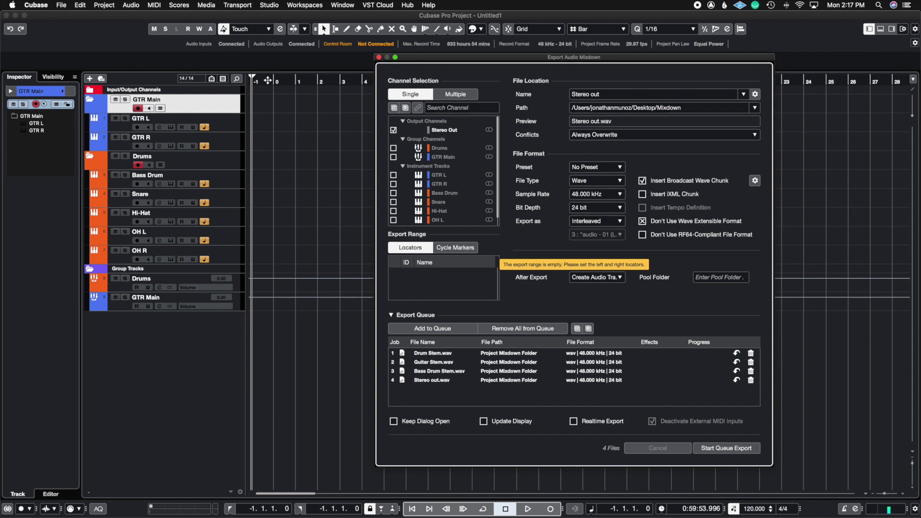
pyautogui.moveTo(257, 75); pyautogui.dragTo(296, 83)
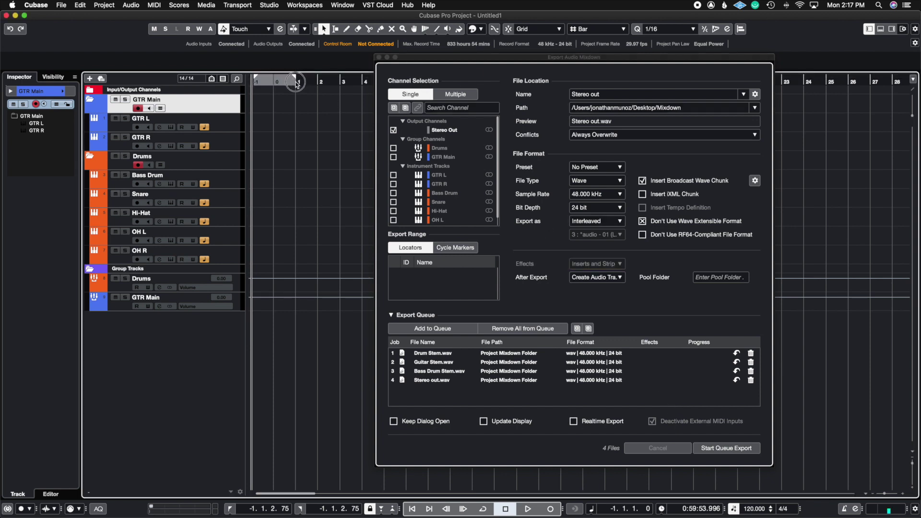
pyautogui.click(732, 451)
pyautogui.click(732, 451)
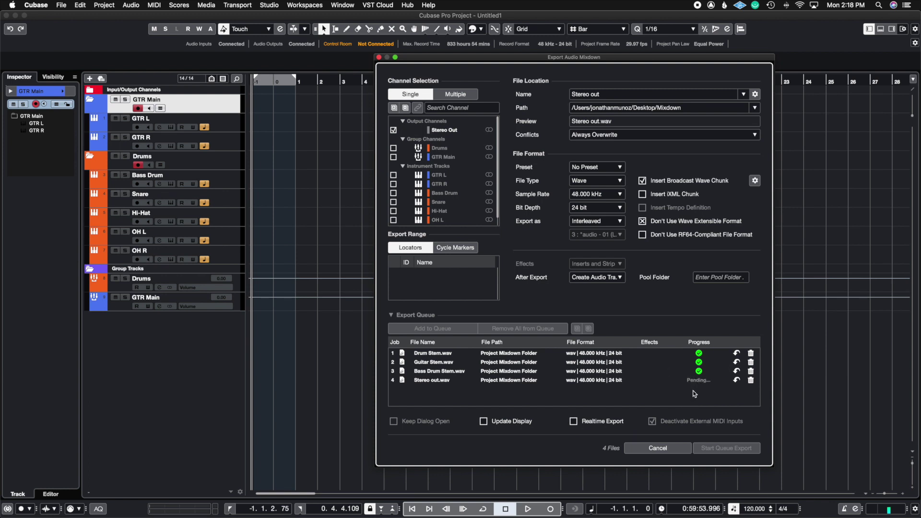
# Step: Import the four stems with Copy All Files to Project Folder enabled, then zoom in on them
pyautogui.click(353, 128)
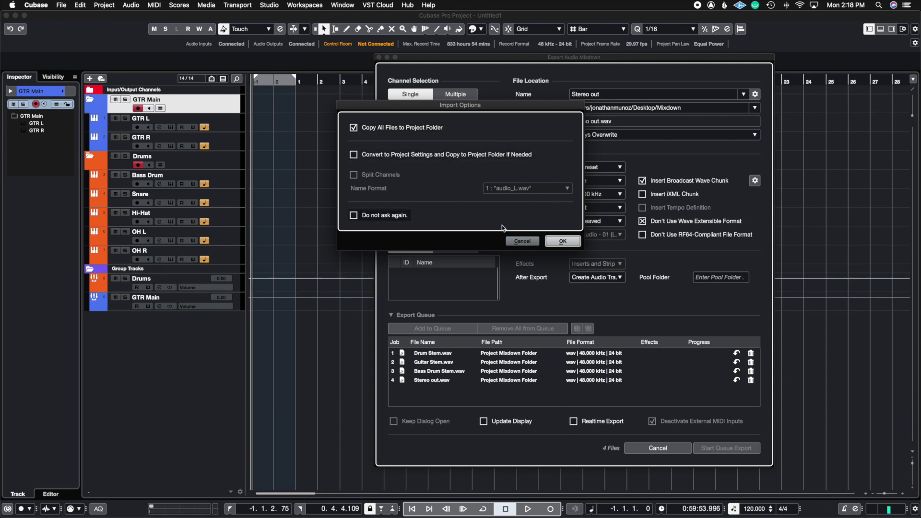
pyautogui.click(568, 241)
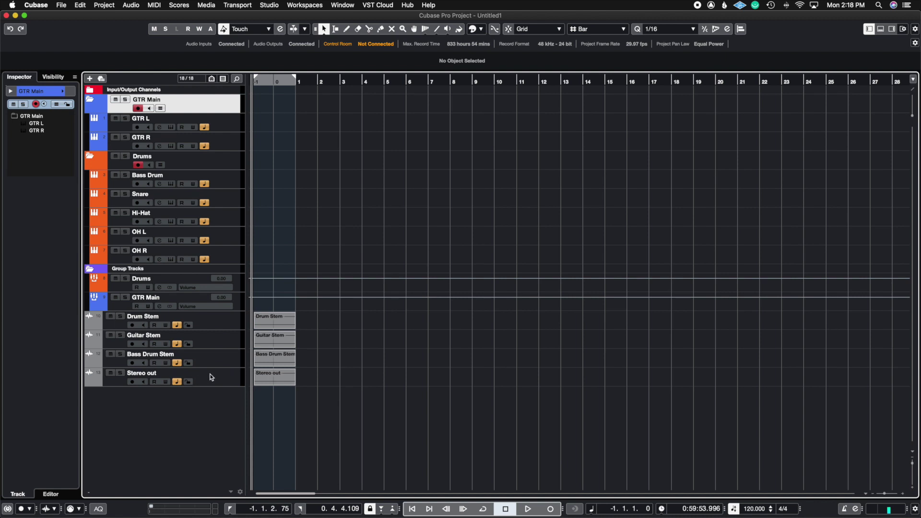
pyautogui.press('h')
pyautogui.press('h')
pyautogui.press('h')
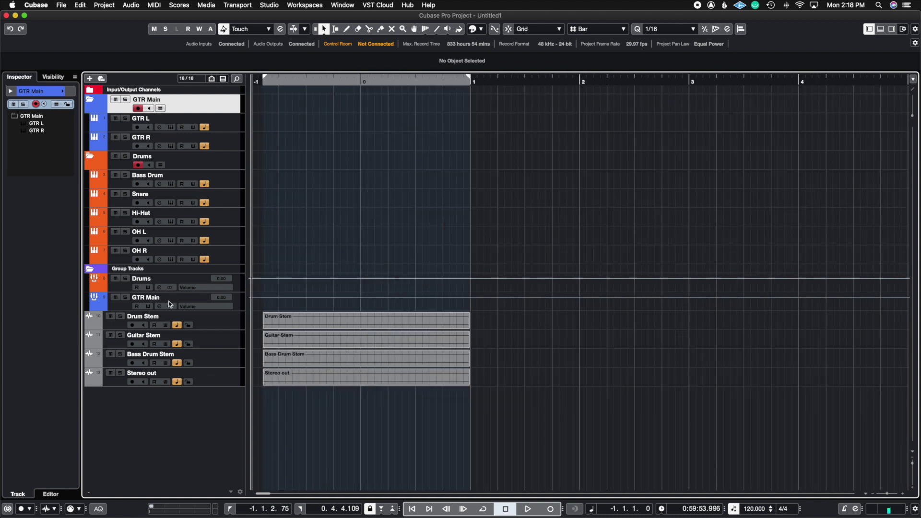